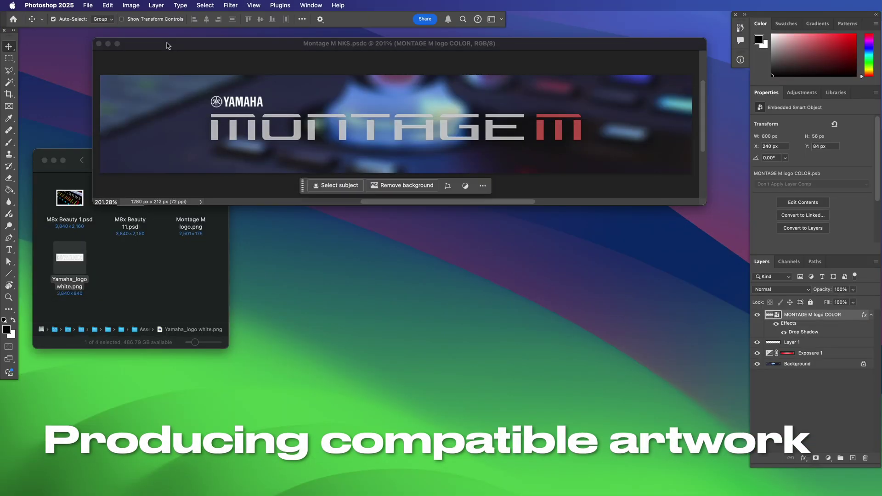
Step: Create a 1280 × 212 px, 72 ppi, RGB 16-bit document and float it in its own window
click(167, 46)
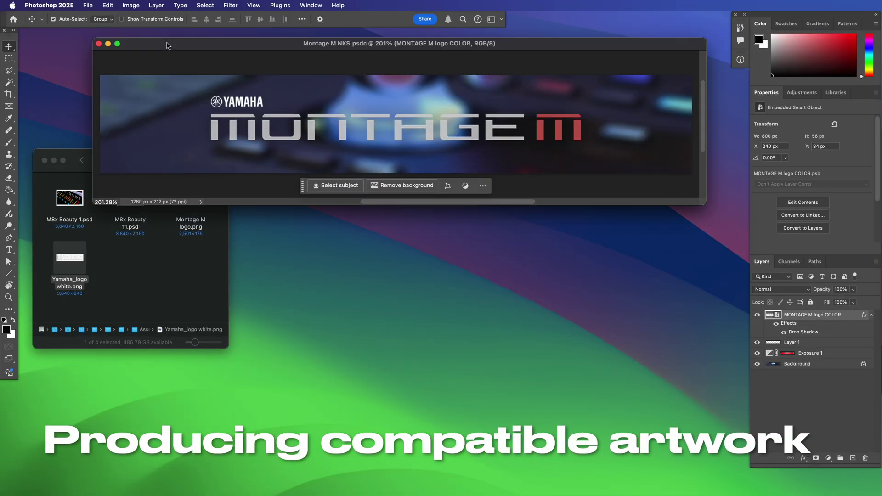
click(64, 9)
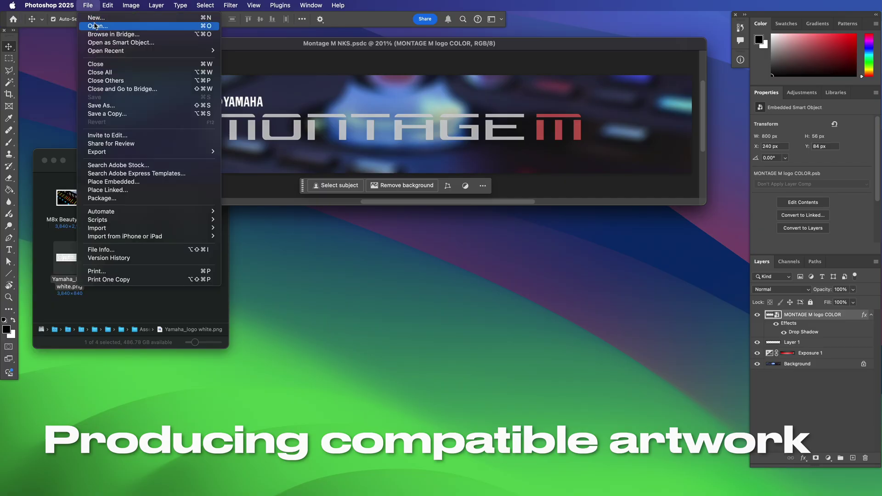
click(95, 21)
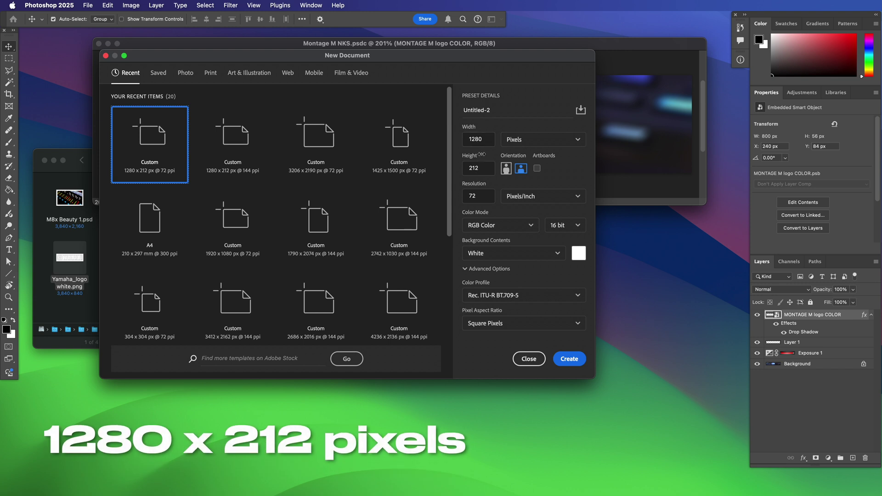
click(571, 360)
drag(335, 59, 6, 465)
Step: Move the new window right and pick M8x Beauty 1.psd from Assets via Place Embedded
scroll(194, 344, up, 3)
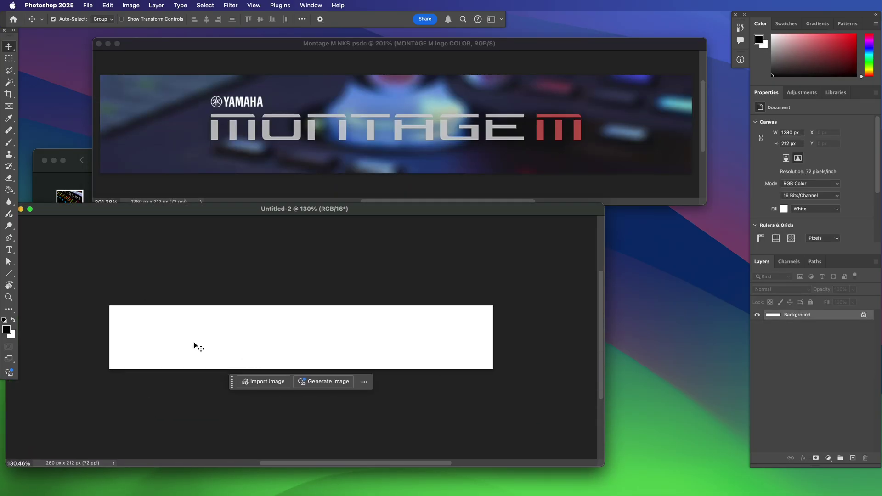
scroll(223, 312, up, 3)
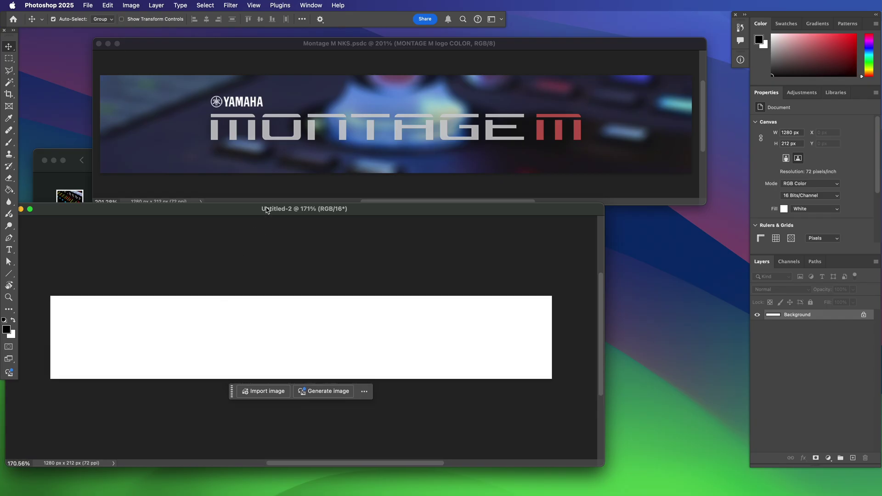
drag(266, 210, 362, 208)
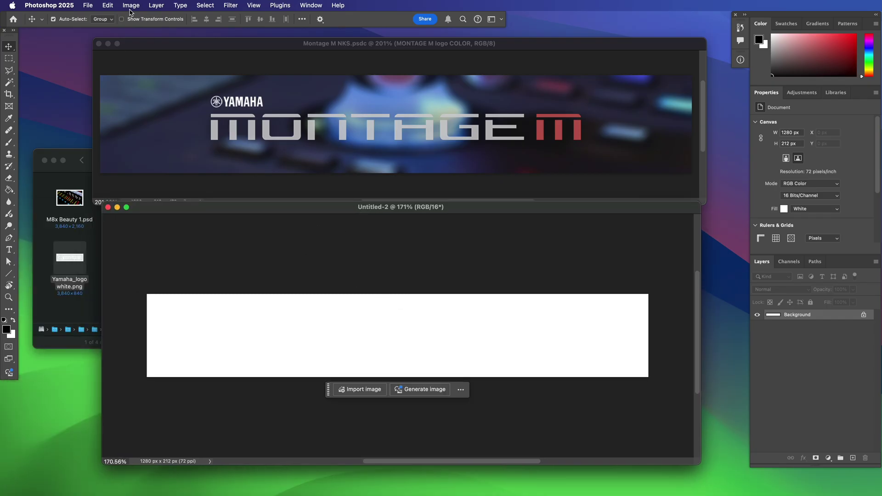
click(91, 6)
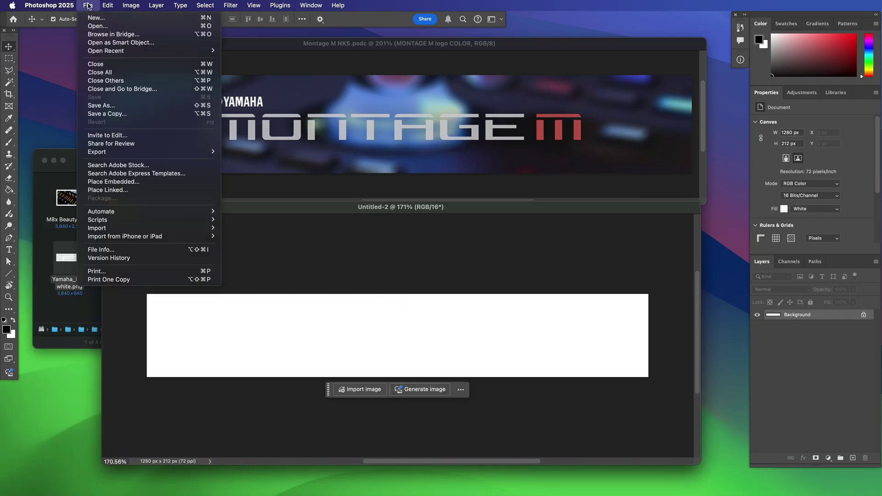
click(119, 182)
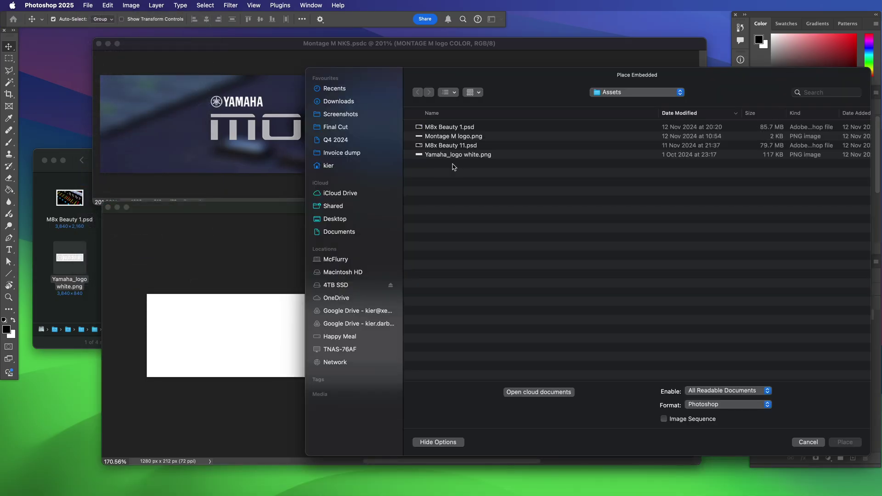
click(455, 128)
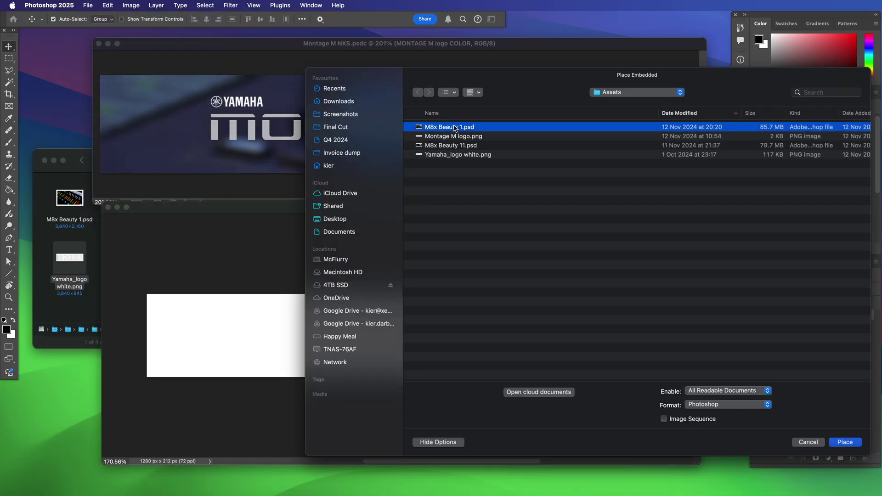
double_click(455, 127)
Step: Place M8x Beauty 1.psd, enlarge it, rotate it about -15° and position it to cover the canvas
double_click(460, 128)
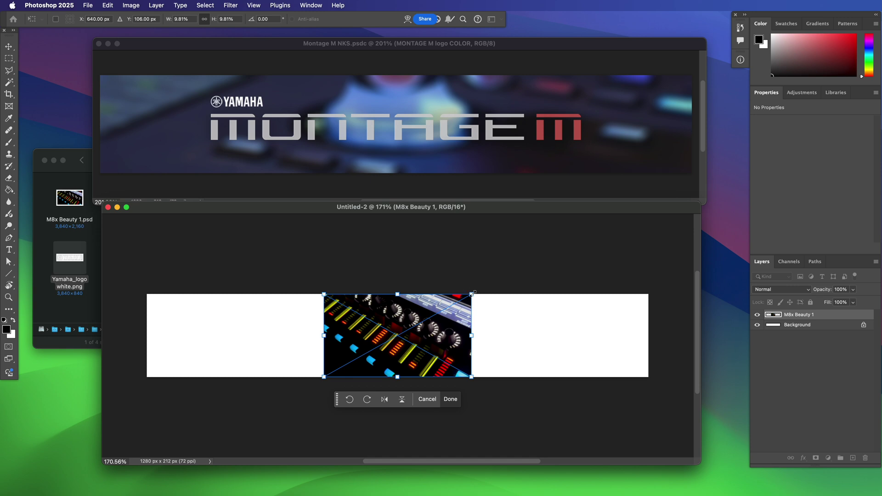
drag(473, 292, 688, 247)
drag(324, 375, 153, 418)
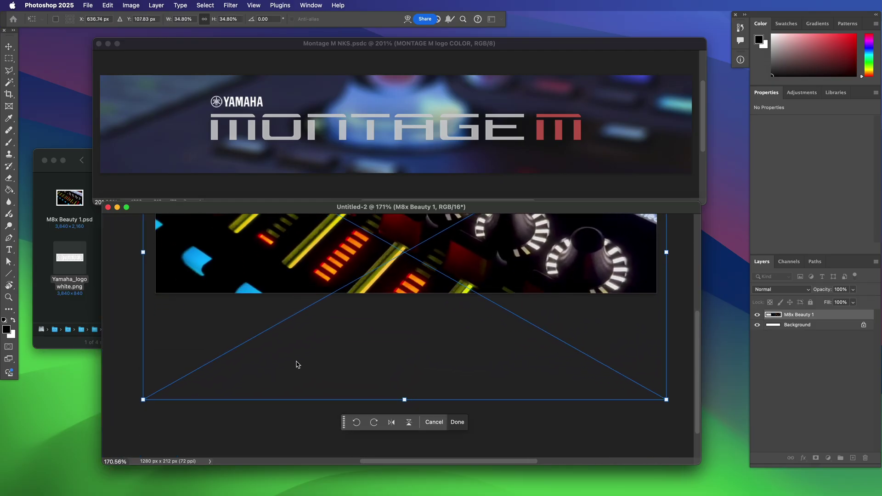
scroll(297, 364, up, 5)
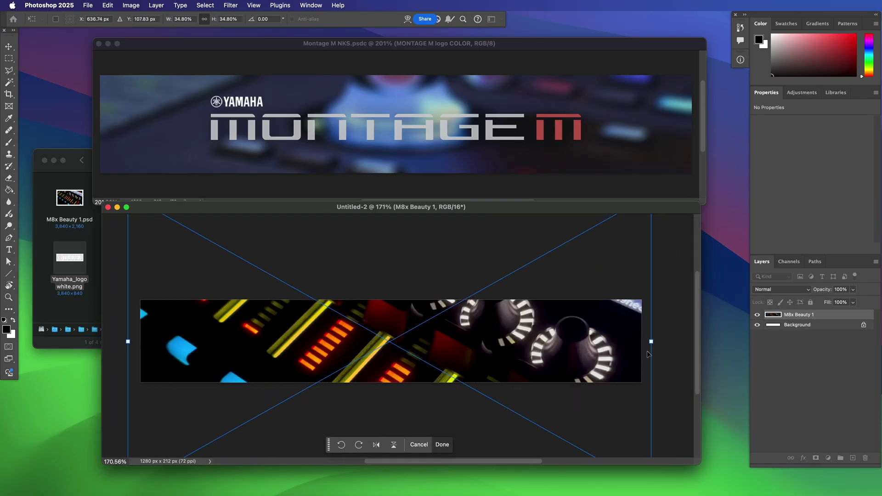
drag(672, 350, 654, 284)
drag(537, 334, 543, 349)
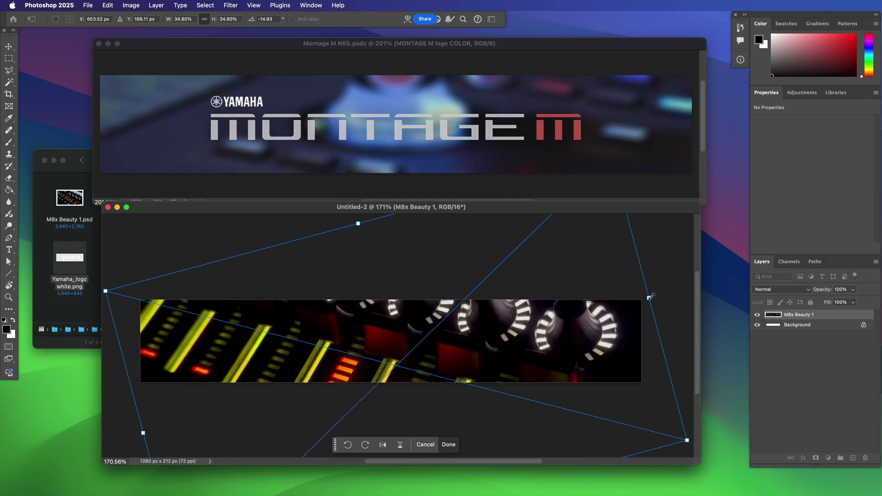
mouse_move(649, 298)
mouse_down()
mouse_move(636, 305)
mouse_move(666, 300)
mouse_up()
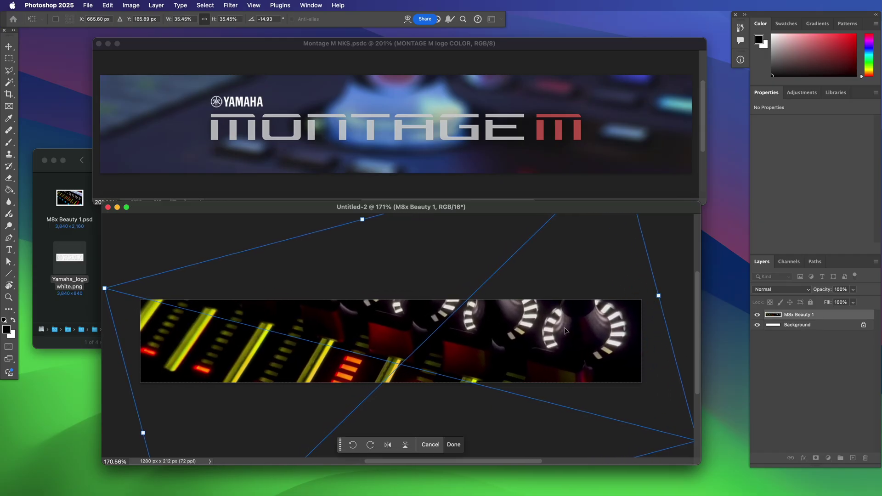
key(Return)
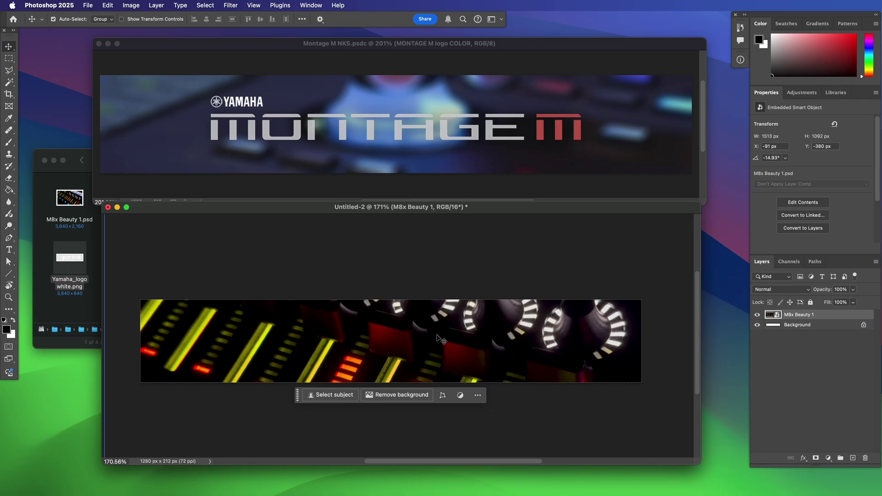
Step: Apply a Tilt-Shift blur with its sharp band rotated diagonally and the upper transition line adjusted
click(231, 7)
mouse_move(285, 121)
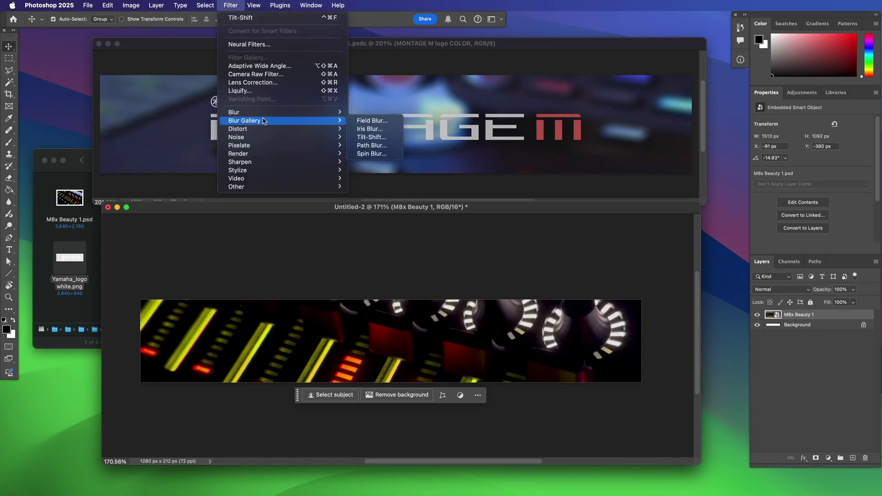
click(372, 137)
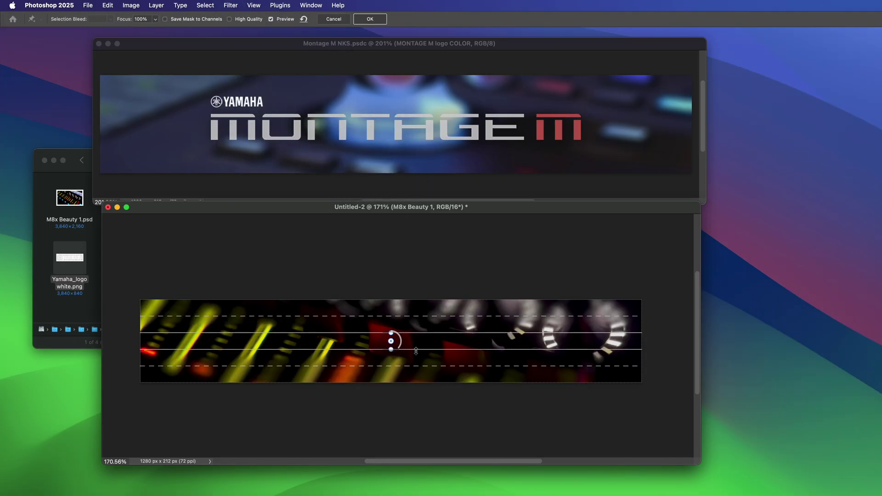
drag(392, 352, 391, 352)
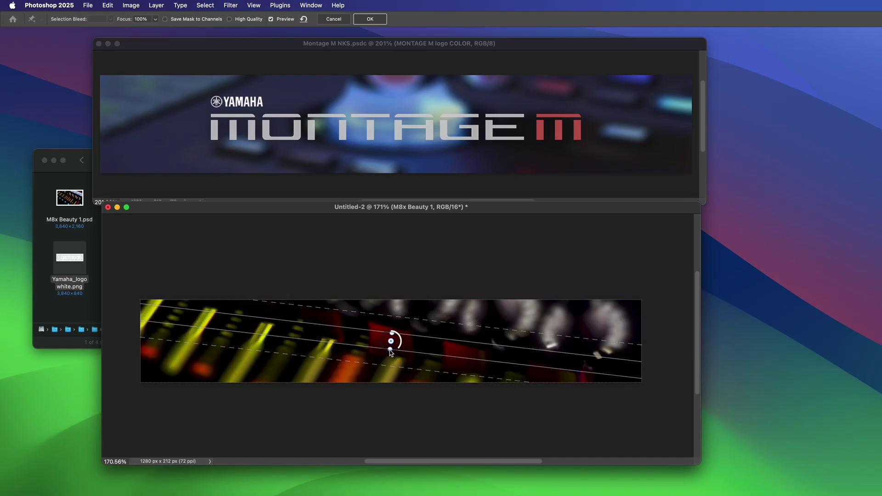
drag(388, 354, 373, 380)
drag(450, 322, 451, 324)
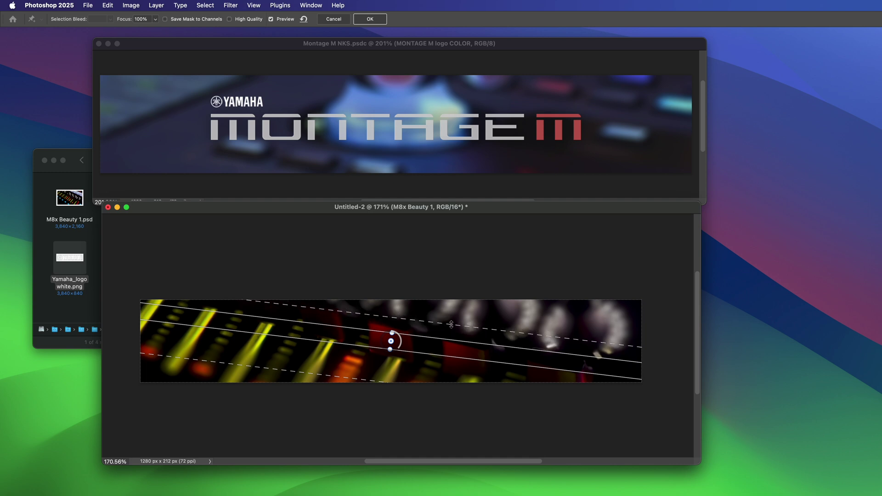
key(Return)
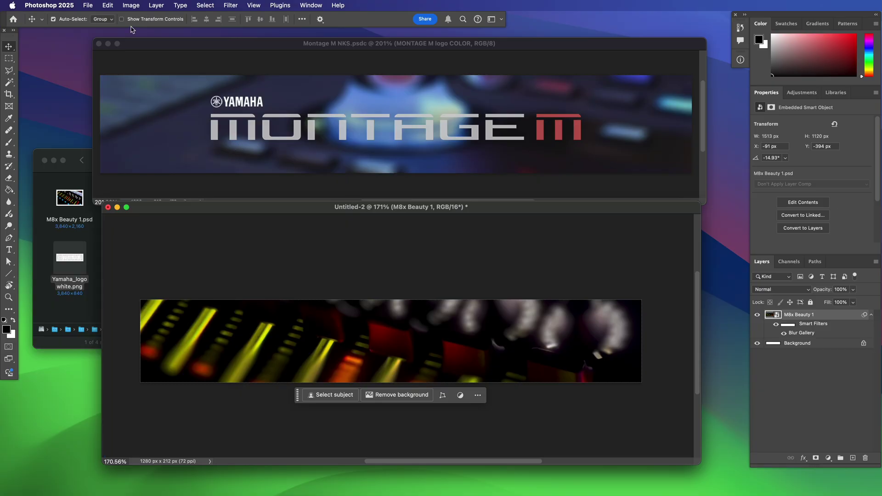
Step: Place Montage M logo.png and scale it down to about 64% in the banner
click(93, 8)
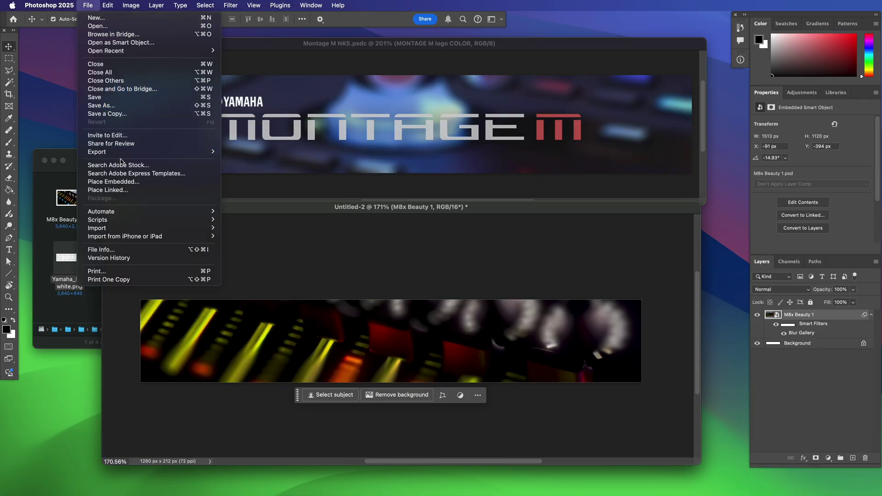
click(115, 182)
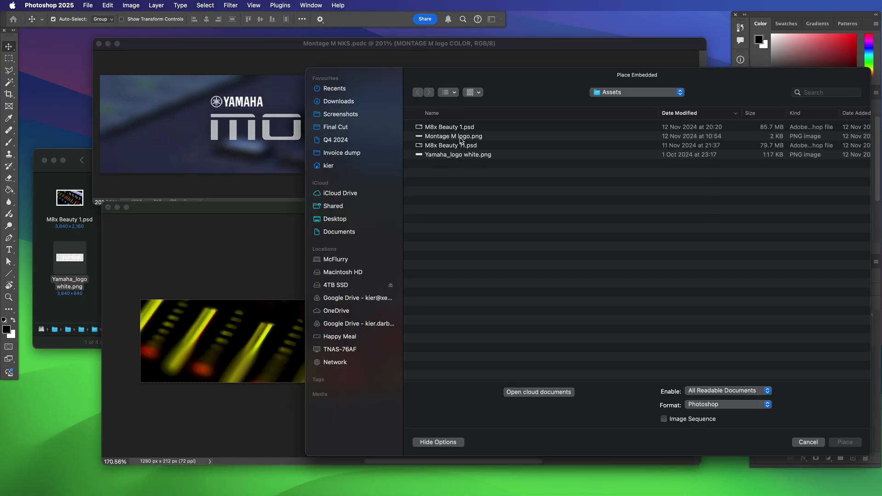
click(460, 139)
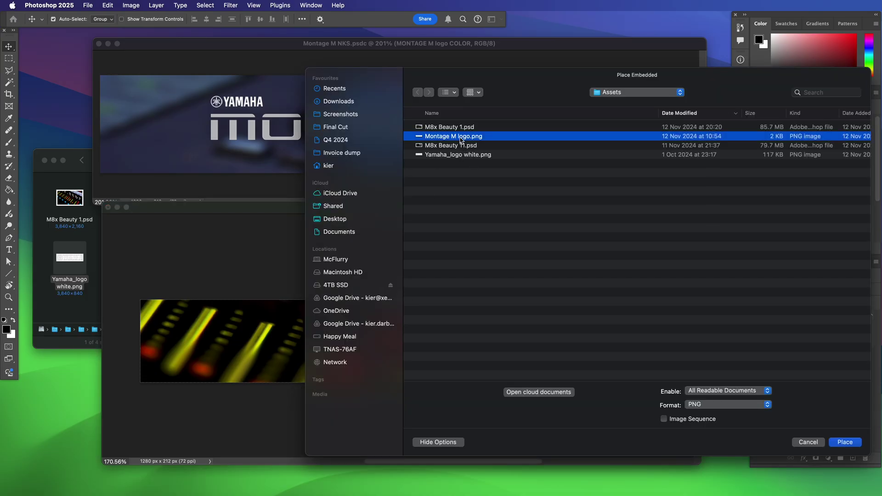
double_click(460, 139)
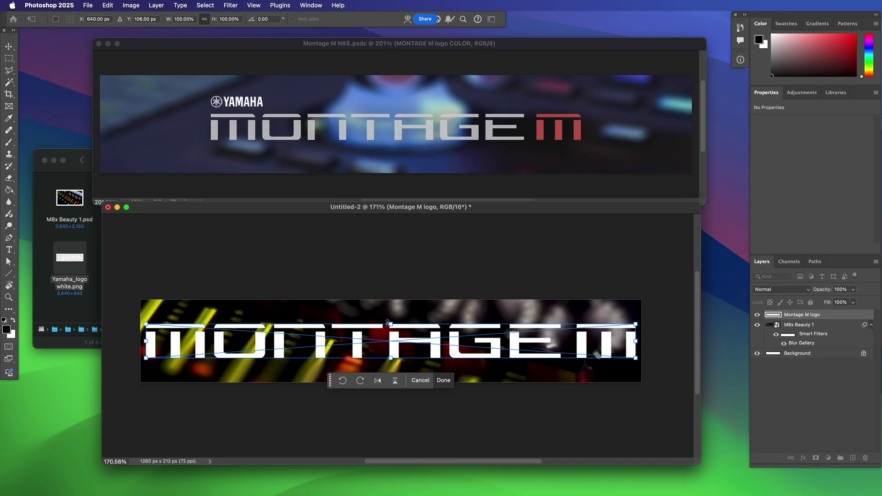
drag(391, 321, 398, 336)
key(Return)
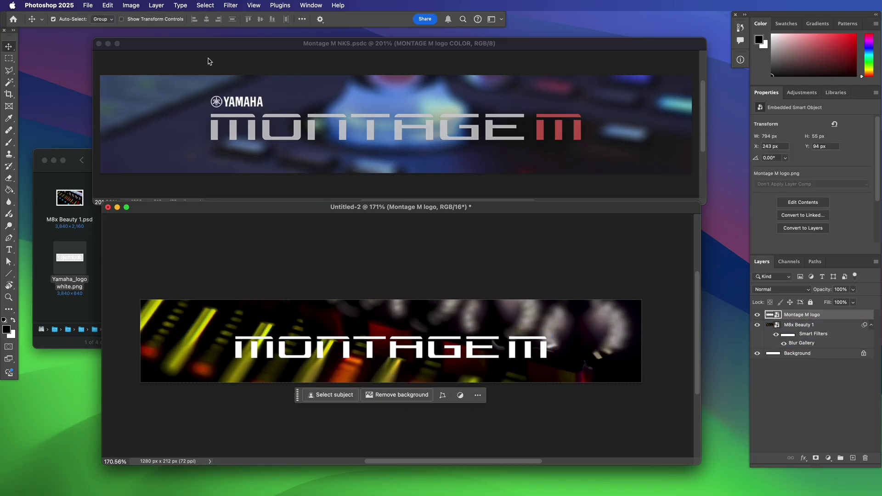
Step: Place Yamaha_logo white.png, shrink it to about 4%, and position it above MONTAGE's left end
click(89, 5)
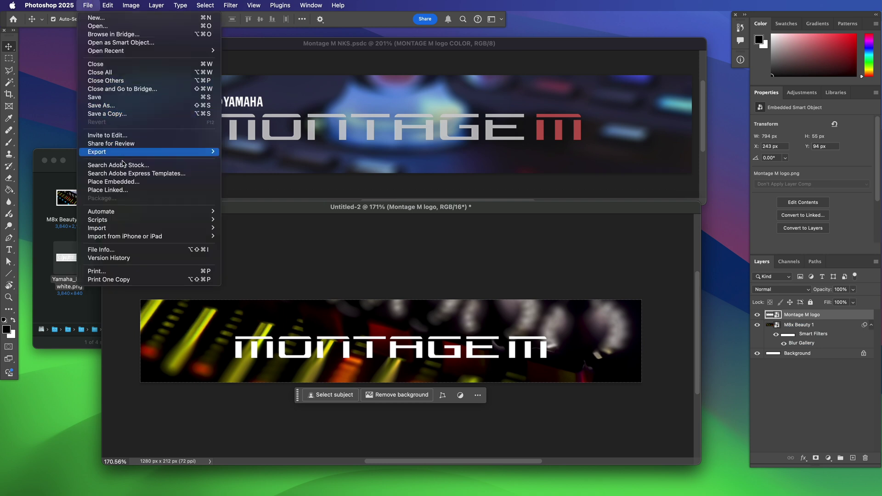
click(120, 185)
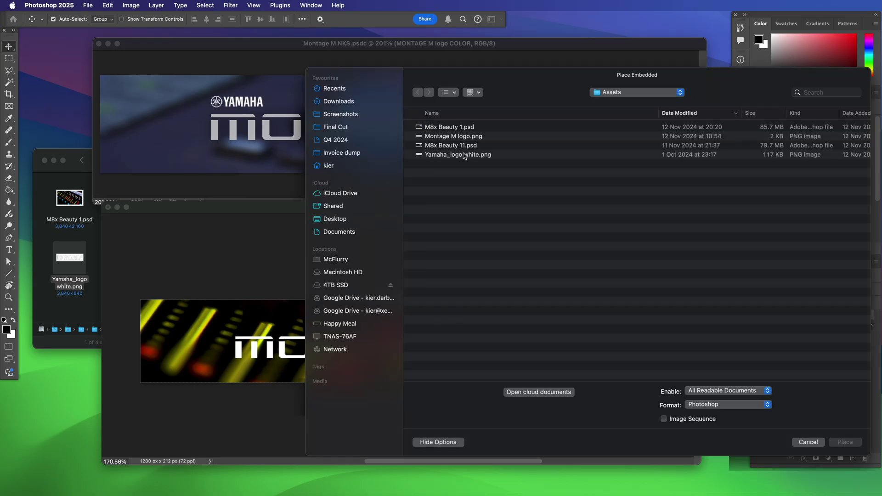
double_click(463, 155)
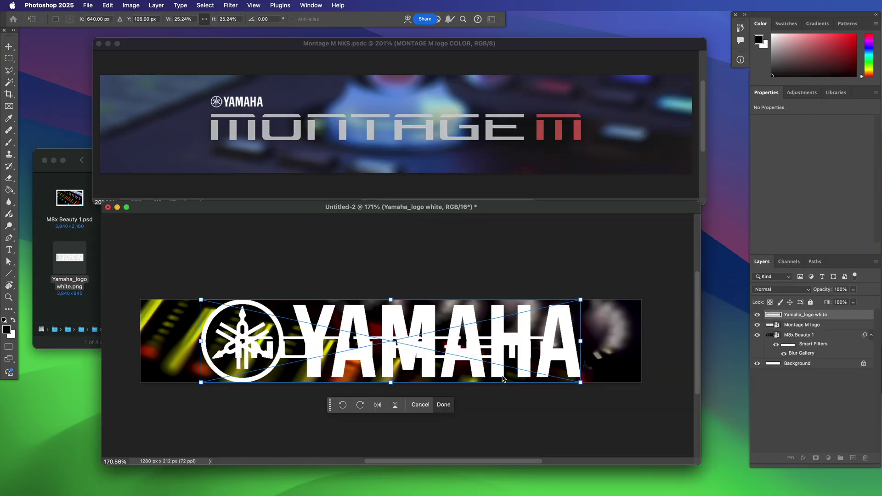
drag(579, 381, 339, 329)
drag(319, 299, 260, 300)
drag(216, 320, 228, 325)
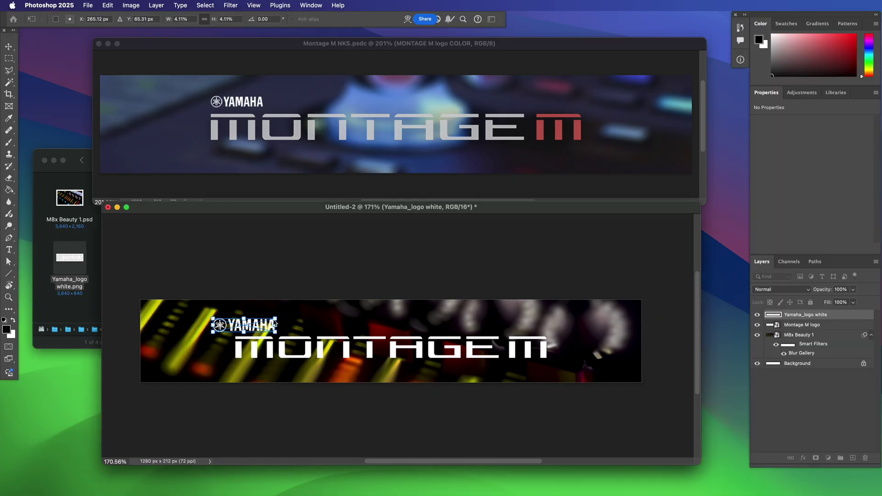
drag(275, 323, 282, 323)
drag(229, 326, 226, 327)
Step: Commit the Yamaha logo and start saving a local copy named nks
key(Return)
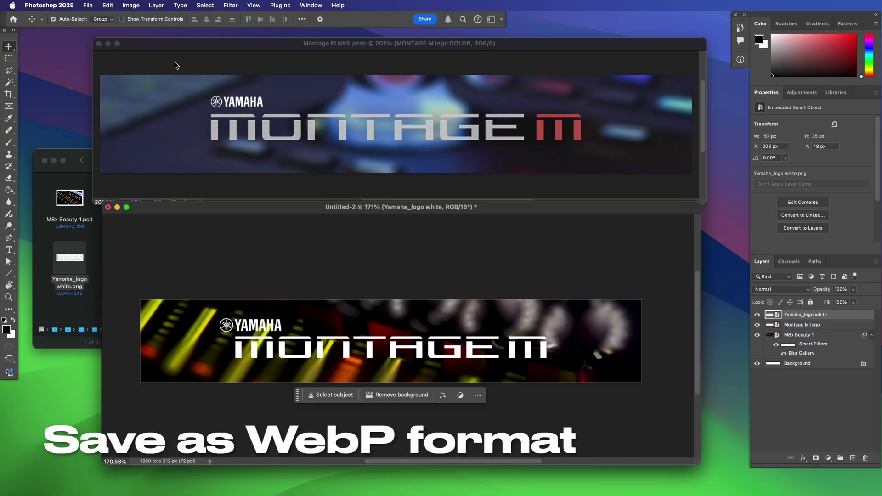
click(88, 7)
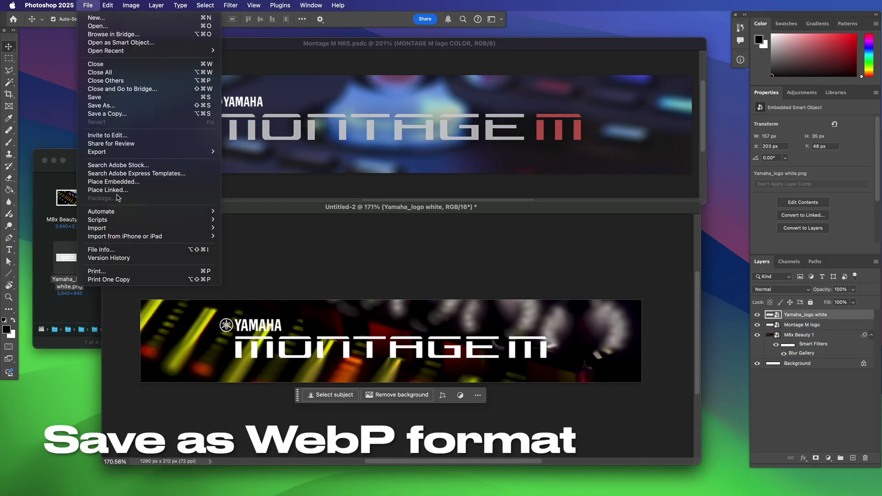
click(115, 115)
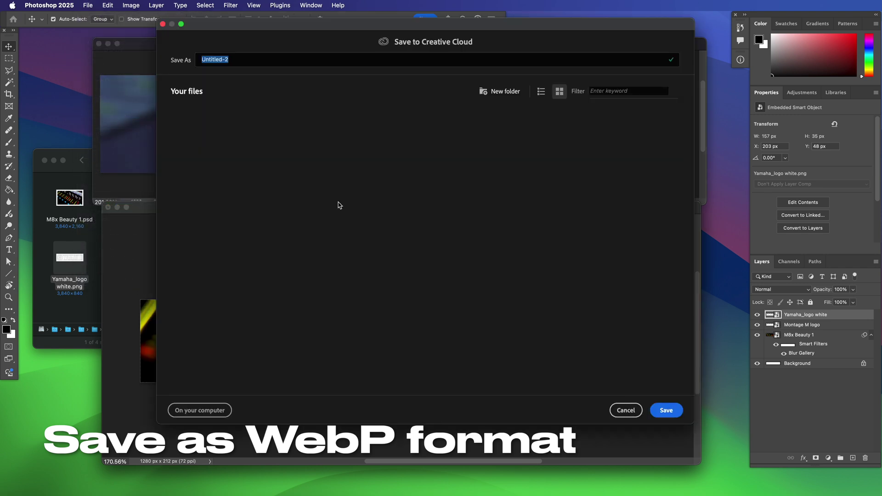
click(200, 410)
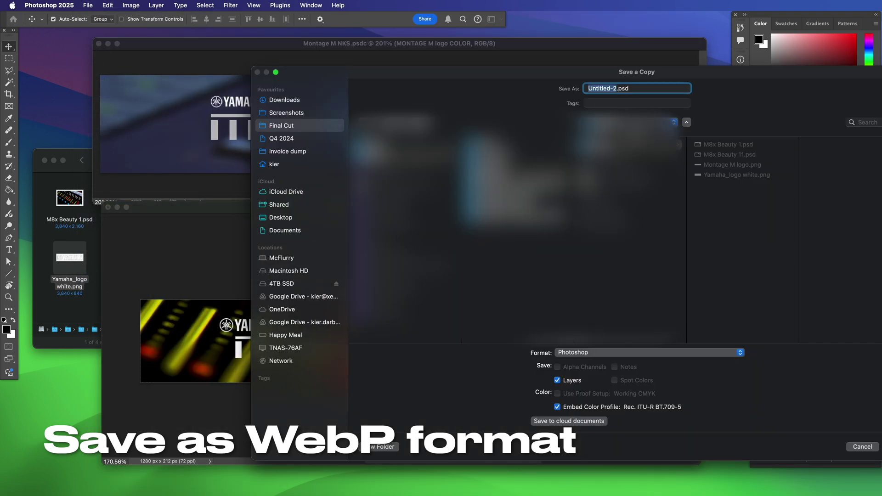
text(nks)
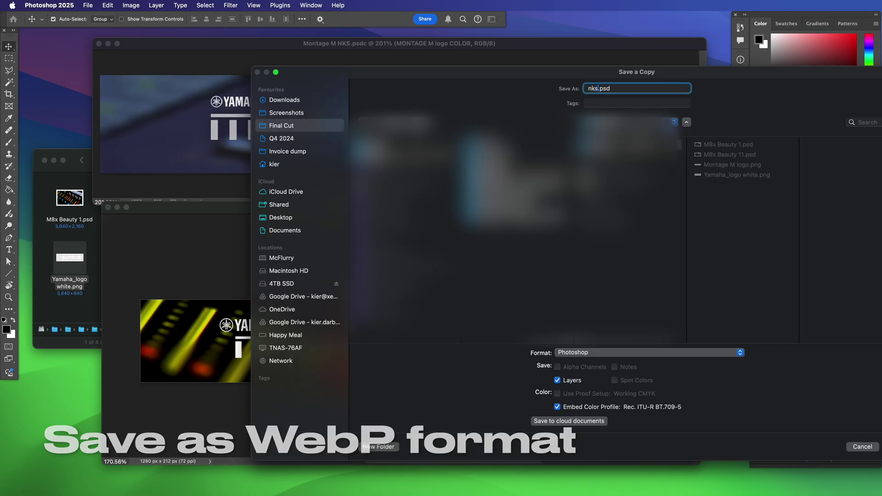
Step: Save the copy as a lossless WebP and select nks.webp in the Assets folder
click(650, 352)
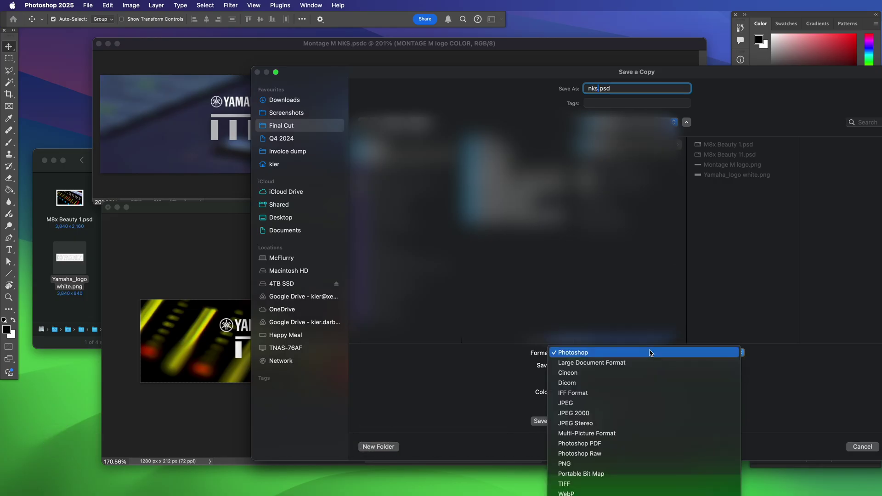
click(592, 493)
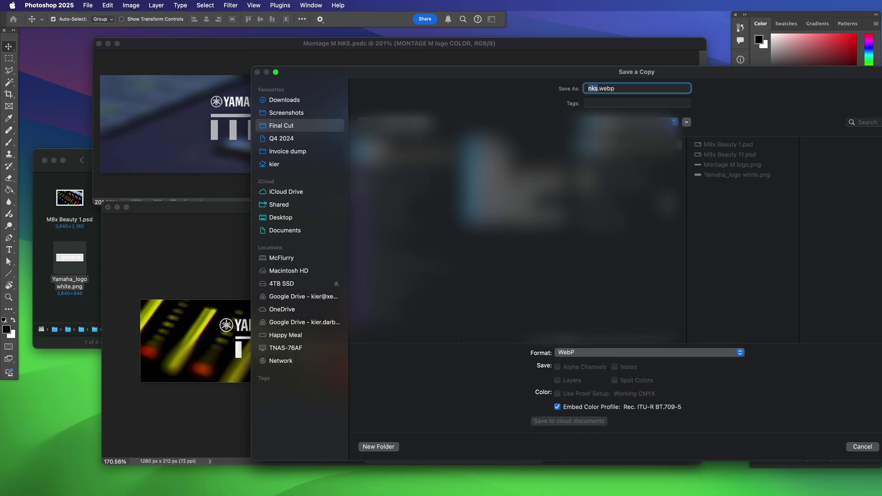
key(Return)
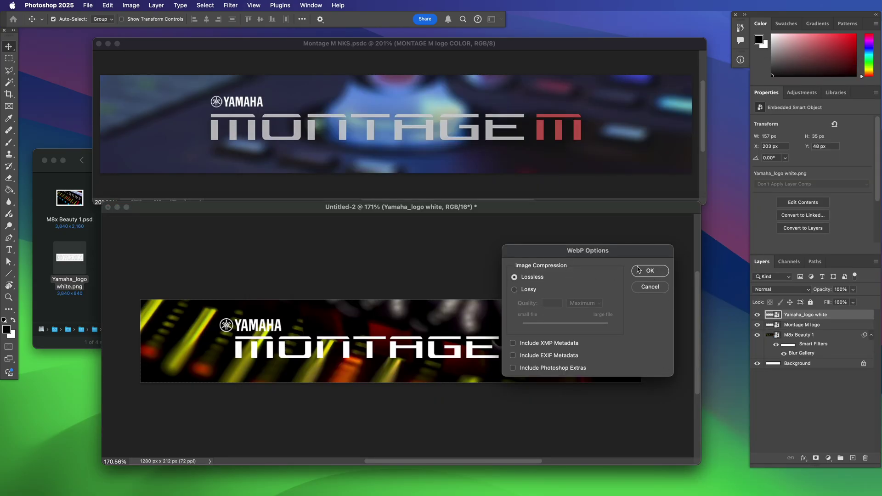
click(649, 272)
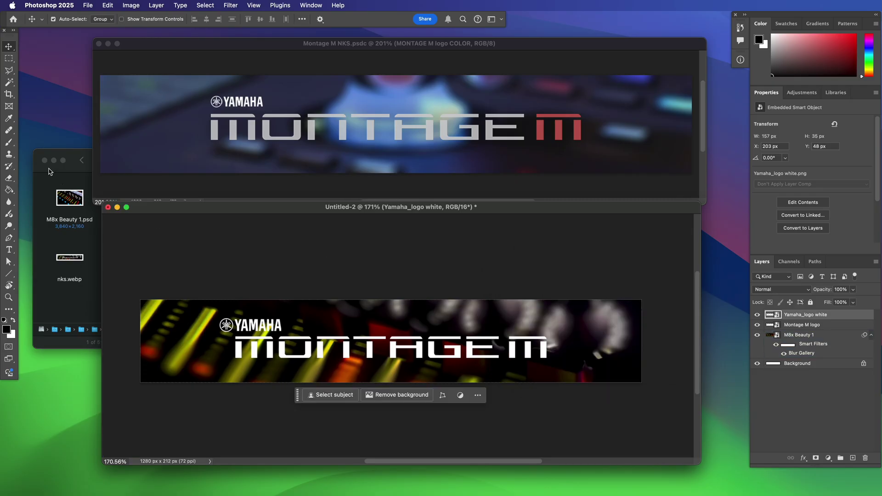
click(65, 180)
click(76, 260)
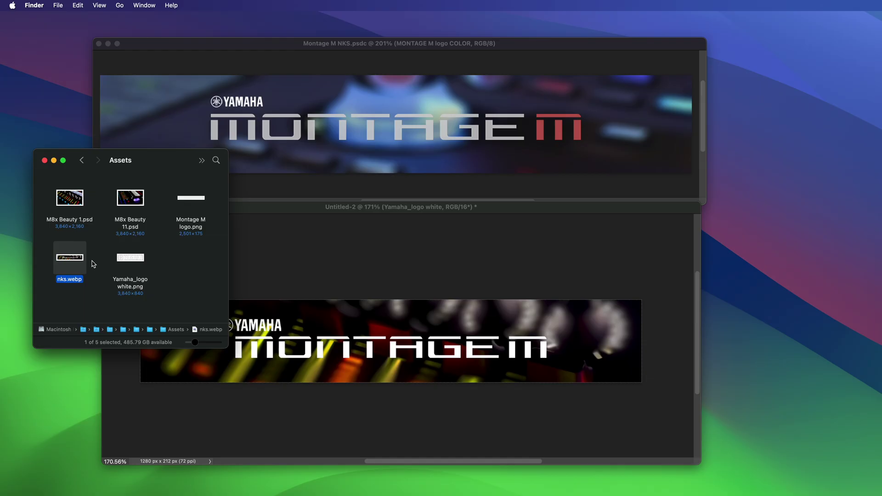
Step: Preview nks.webp, then export the MONTAGE M Demo template with Assets as the destination
key(space)
key(space)
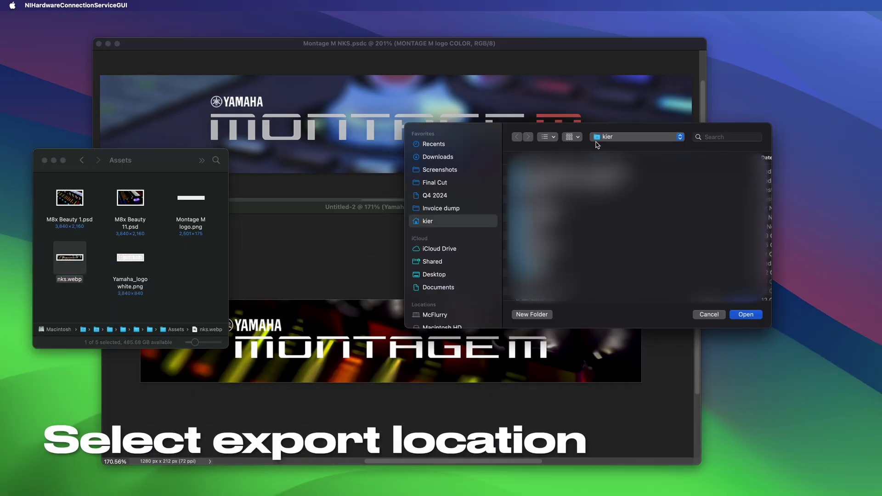
click(597, 136)
click(616, 193)
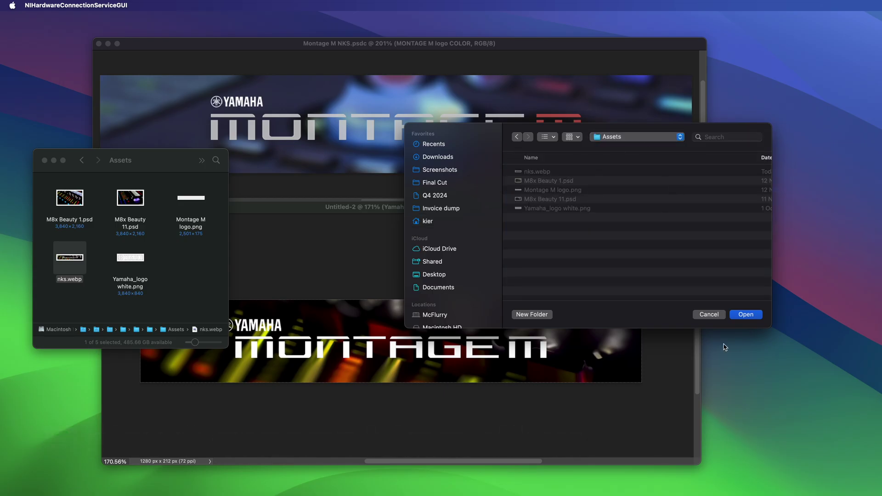
click(745, 315)
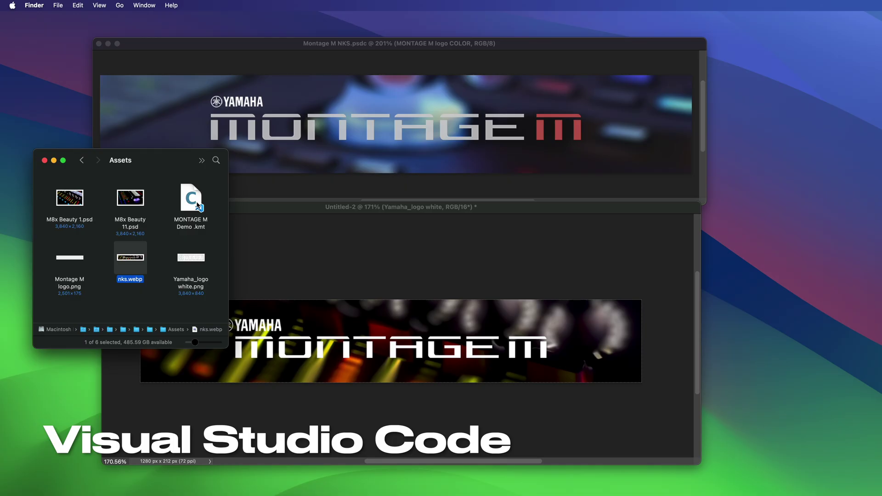
Step: Open the MONTAGE M Demo .kmt template in Visual Studio Code
right_click(187, 202)
mouse_move(269, 216)
click(350, 215)
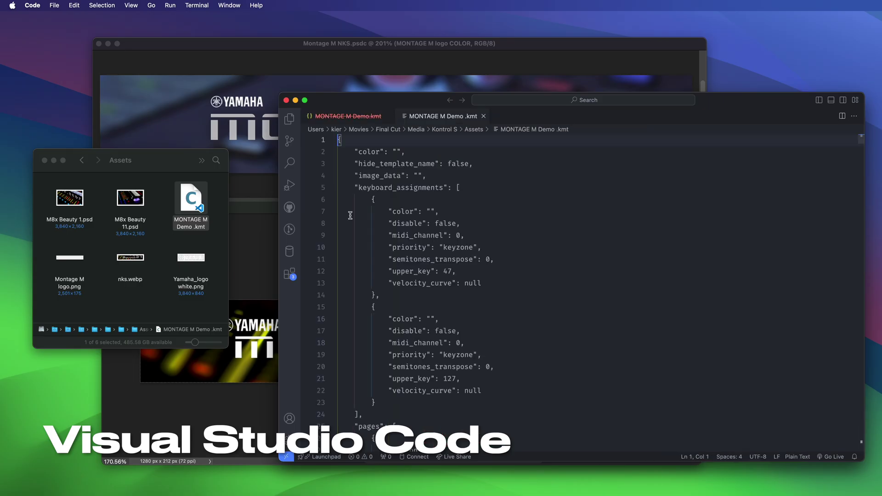
scroll(436, 202, down, 1)
scroll(478, 206, up, 1)
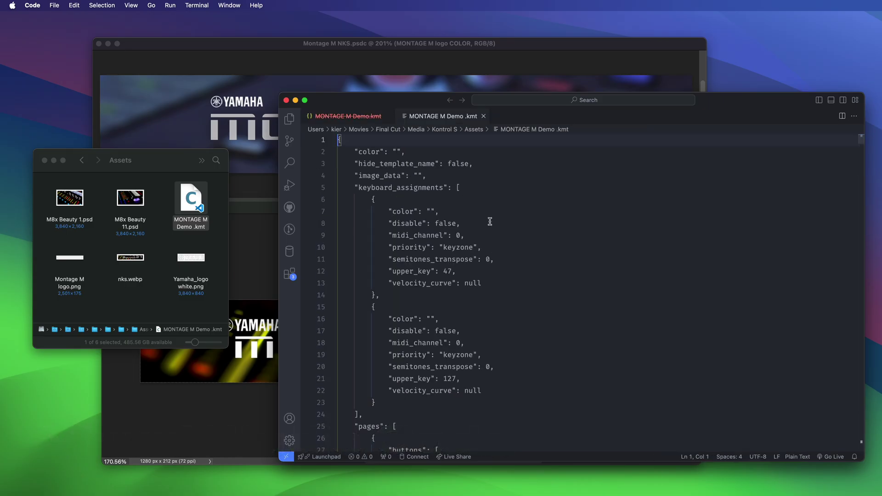
Step: Change hide_template_name from false to true and save the template
double_click(457, 164)
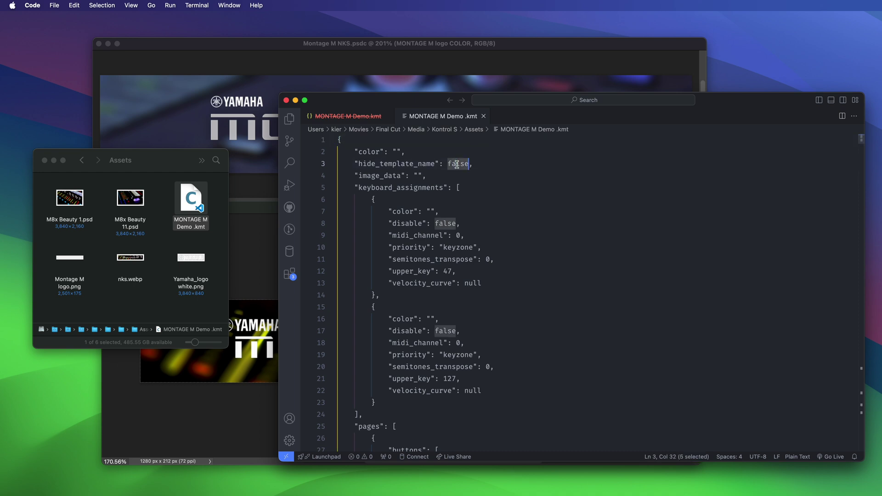
text(tru)
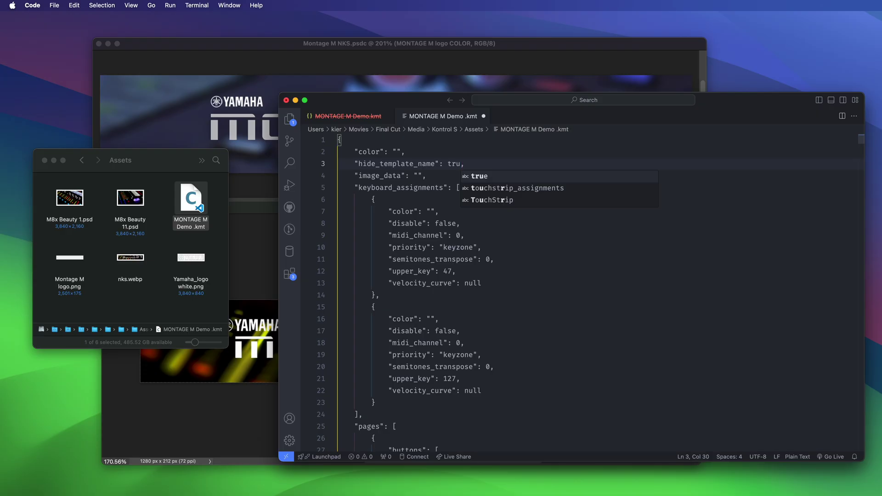
text(e)
key(super+s)
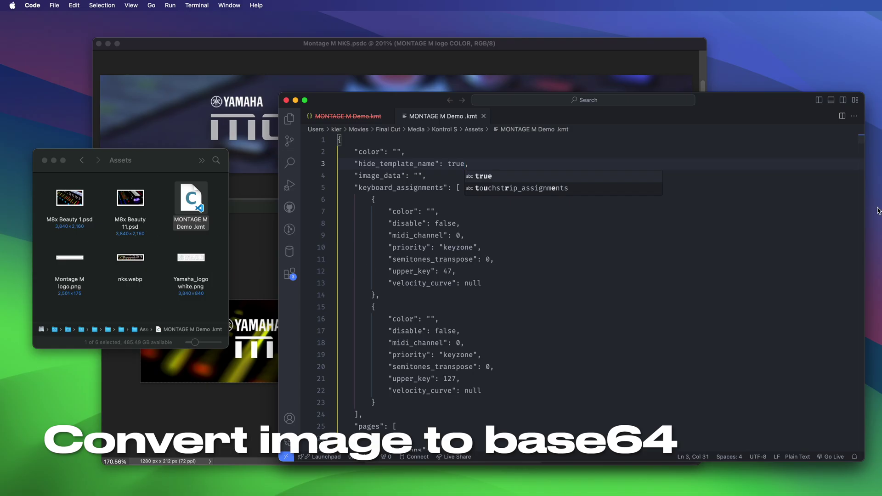
key(super+Tab)
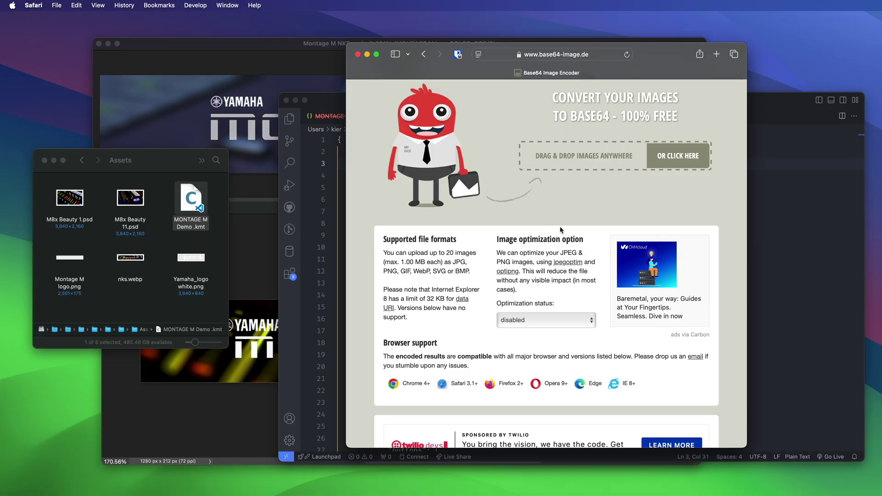
Step: Drop nks.webp onto base64-image.de, show its code, and copy the full img data URI
click(130, 261)
drag(130, 261, 533, 156)
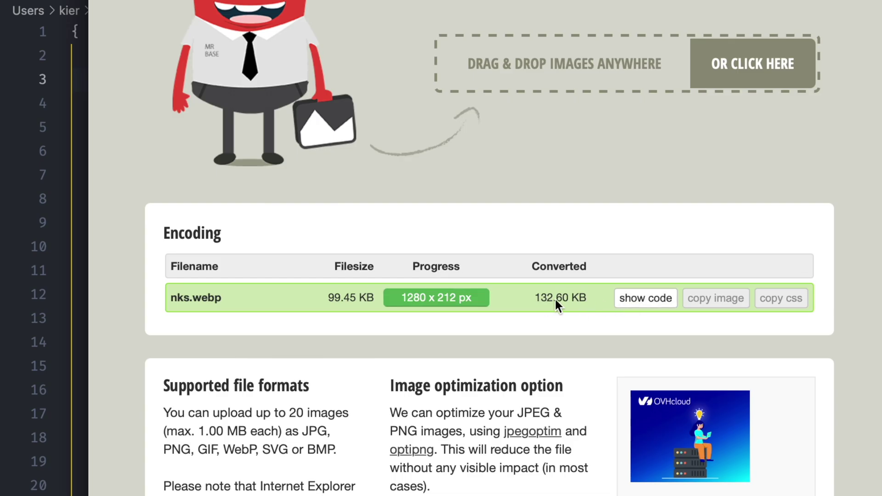
click(639, 298)
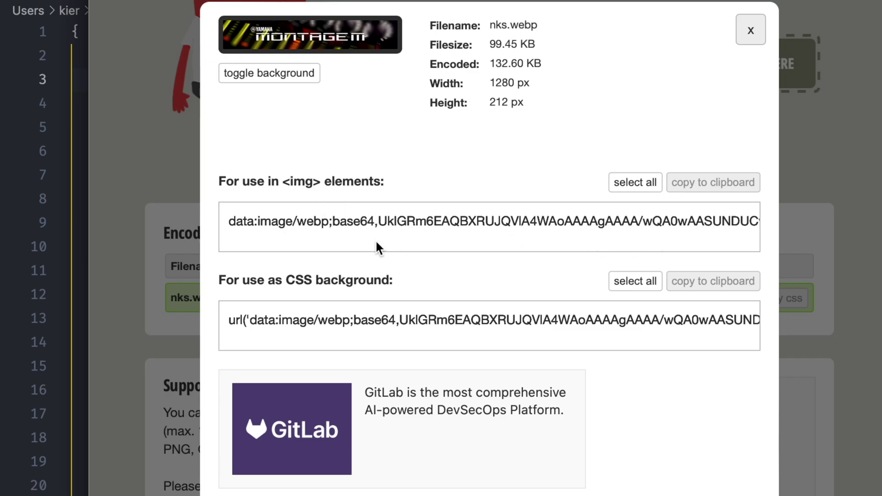
click(627, 183)
right_click(580, 218)
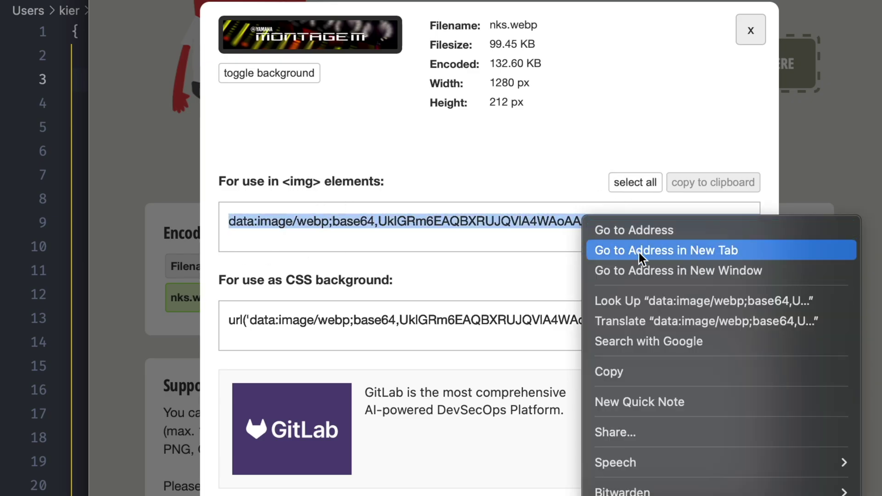
click(640, 370)
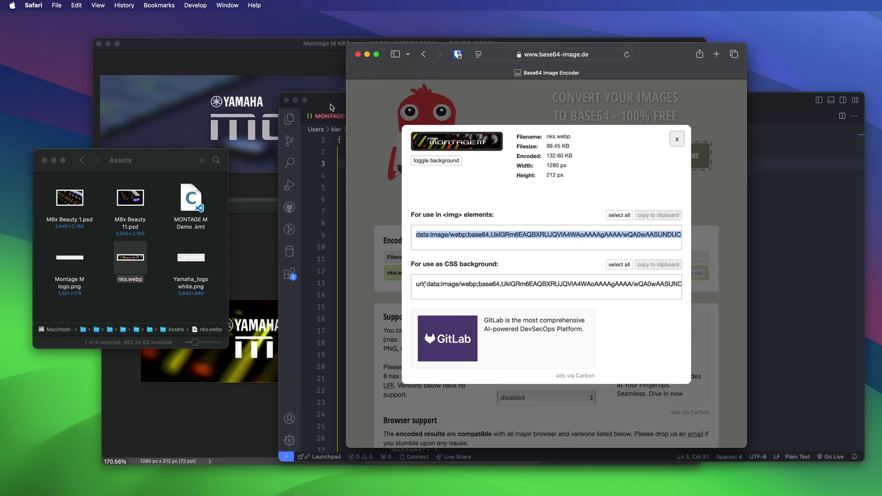
Step: Paste the nks.webp base64 data URI into image_data on line 4 and save the template
click(331, 104)
double_click(450, 164)
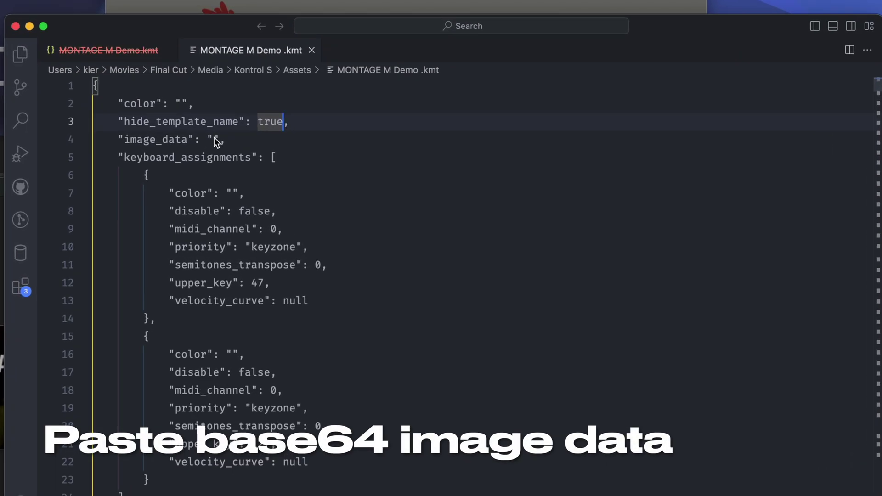
click(214, 139)
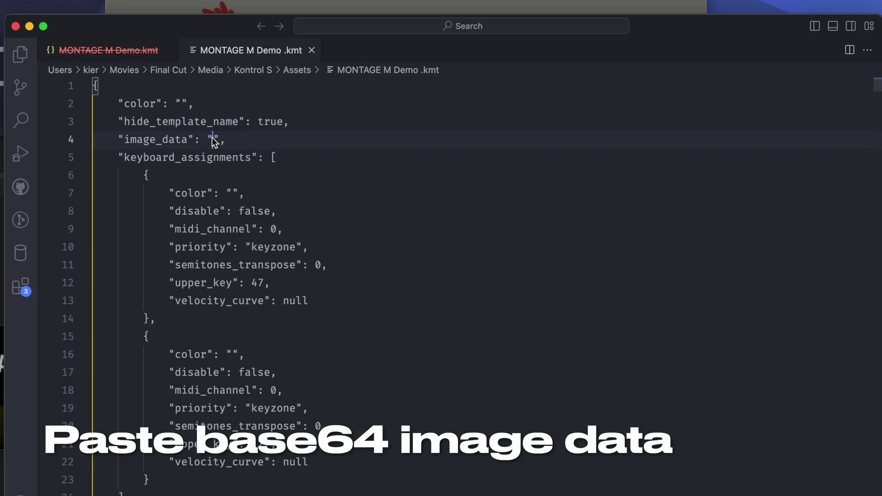
right_click(213, 137)
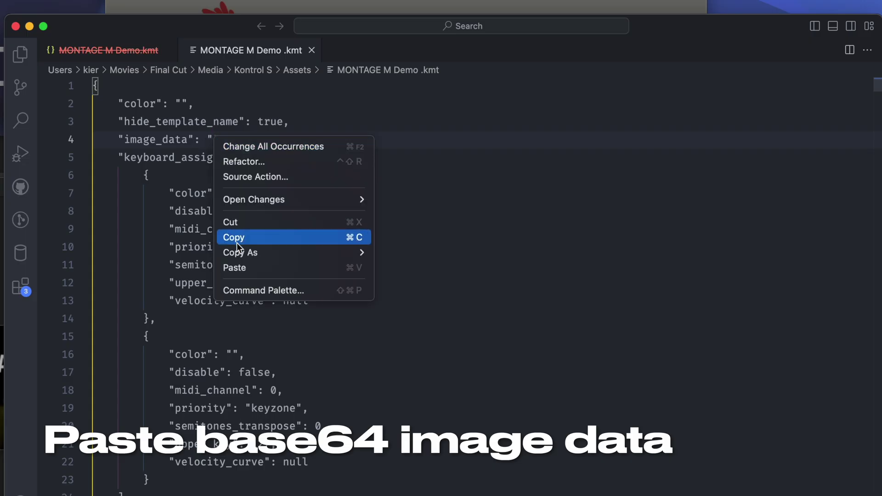
click(269, 266)
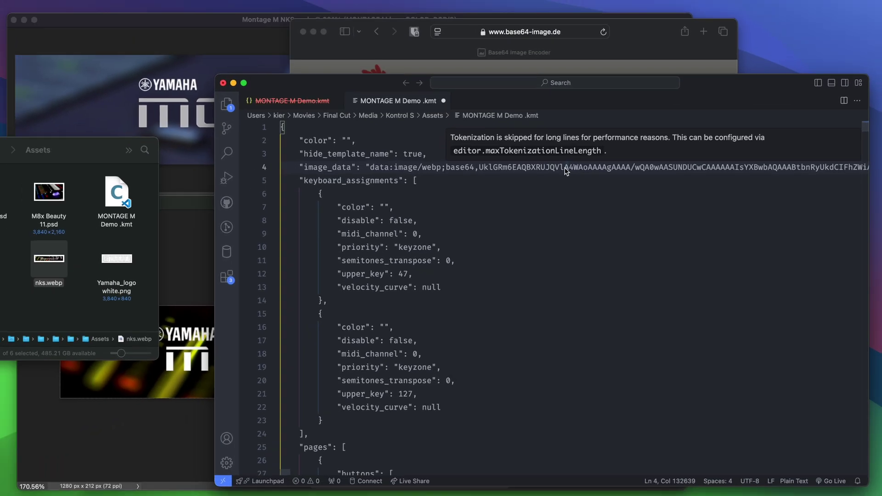
key(super+s)
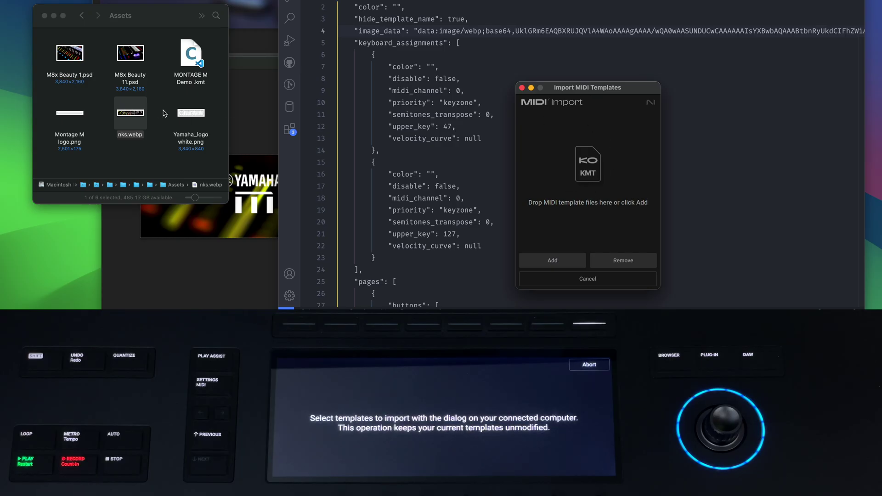
Step: Drag MONTAGE M Demo .kmt into Import MIDI Templates and select its row
drag(179, 67, 569, 150)
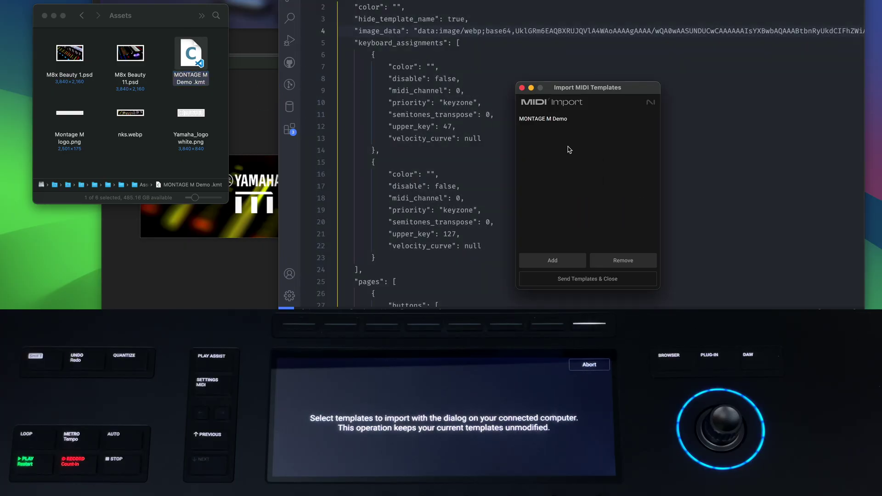
click(560, 121)
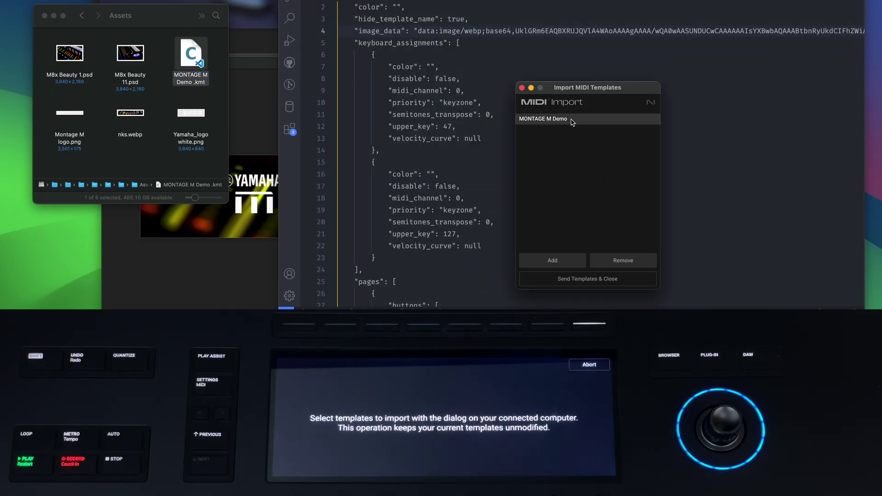